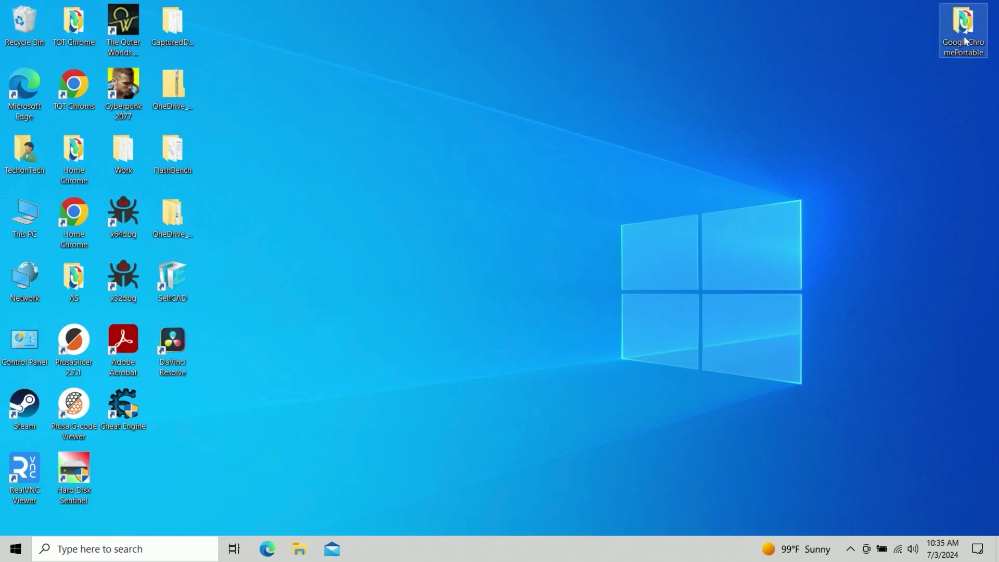
Step: Open the GoogleChromePortable desktop folder and launch the portable Chrome application inside it
mouse_move(964, 42)
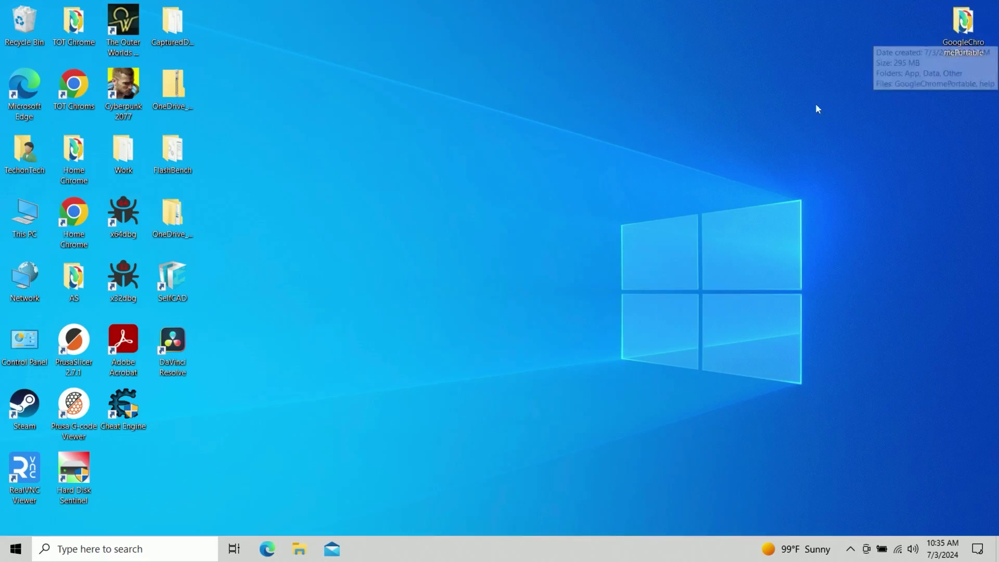
double_click(948, 32)
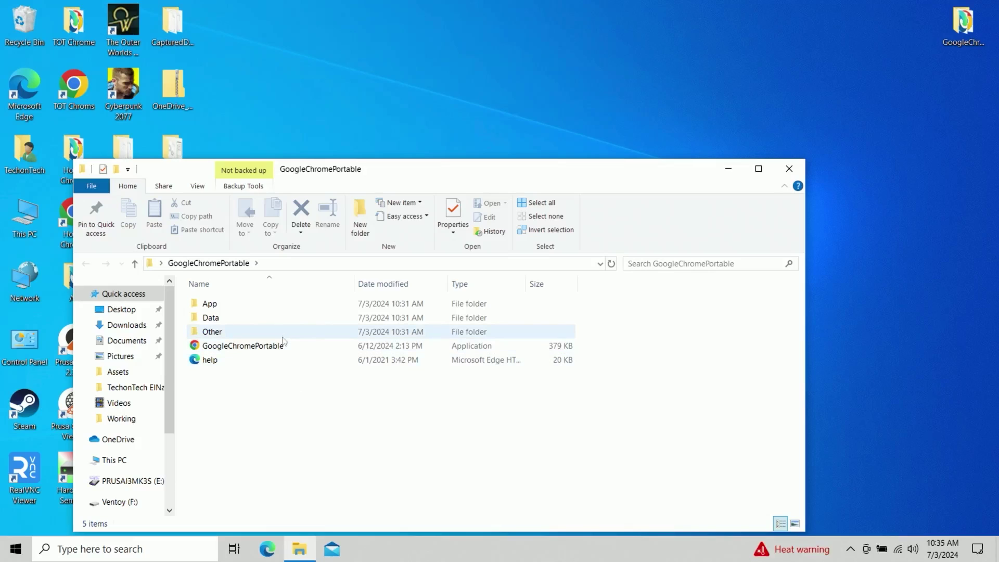
mouse_move(284, 353)
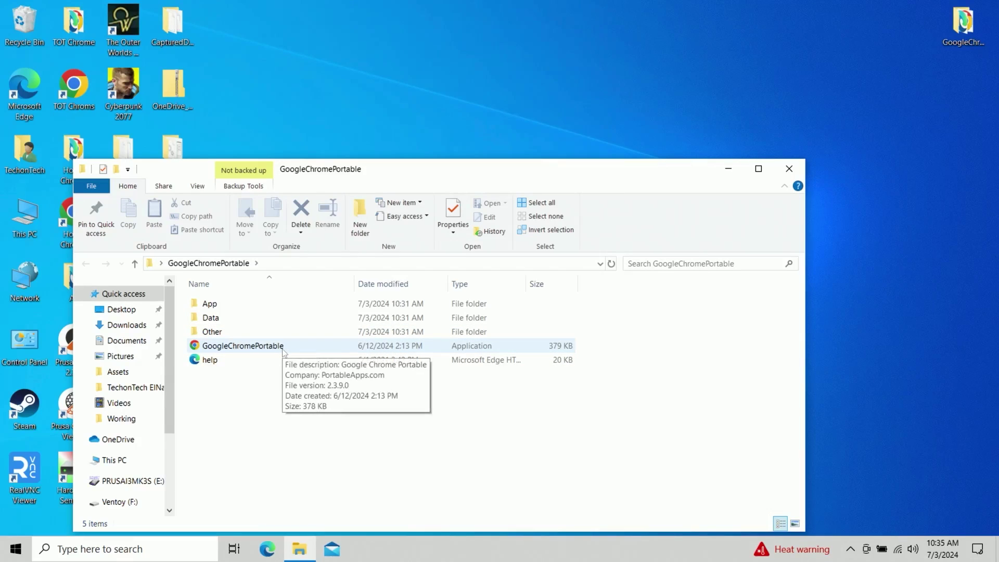
left_click(286, 348)
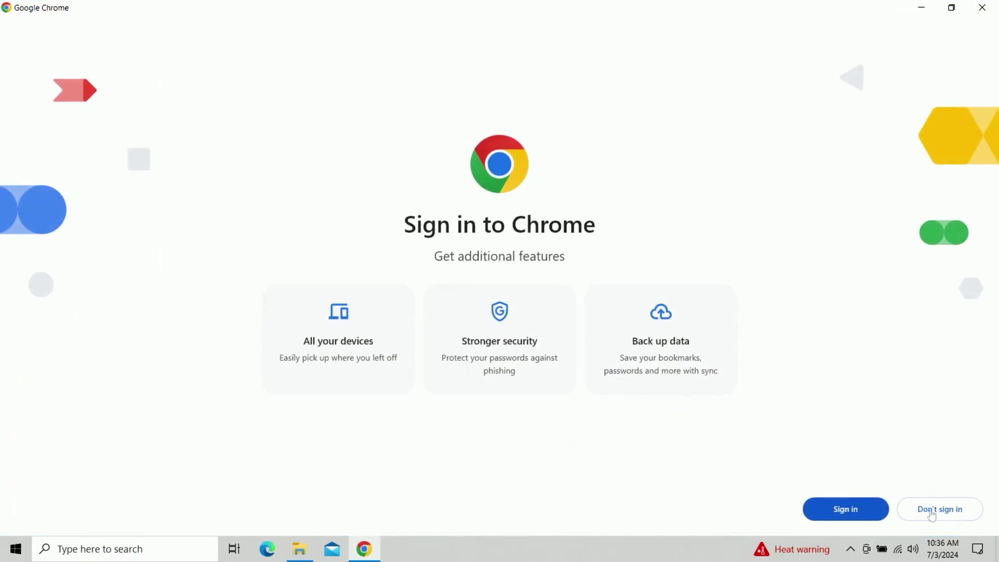
Step: Skip Chrome's sign-in, default-browser and ad privacy screens, then maximize the window
left_click(940, 511)
left_click(940, 509)
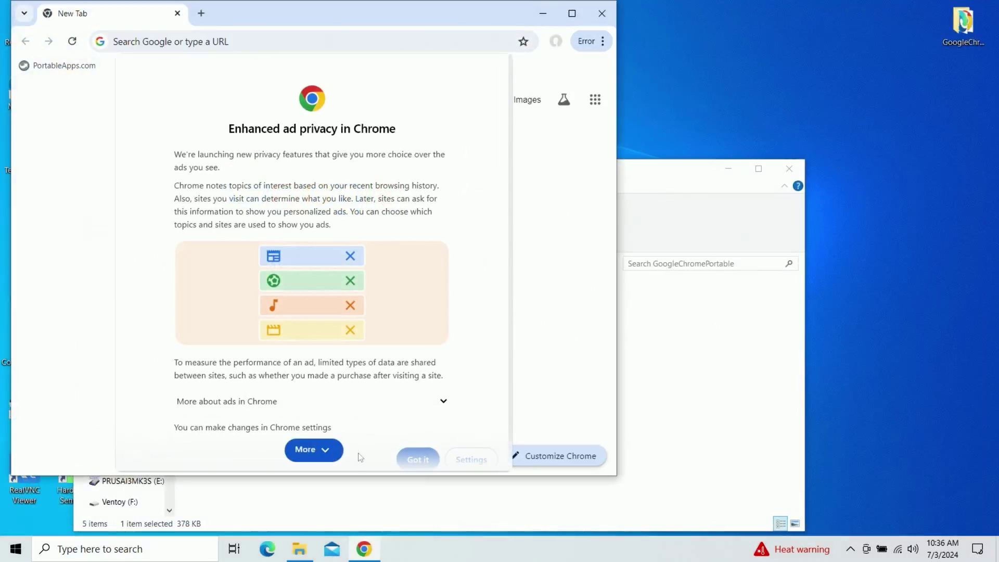
left_click(406, 450)
left_click(572, 13)
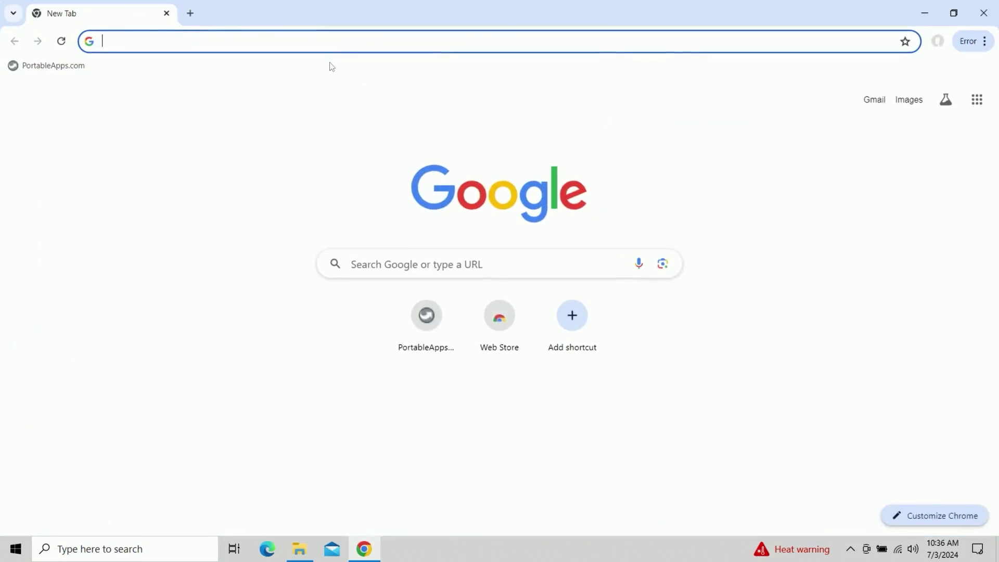
Step: Search Google for 'minecraft download' and open the official minecraft.net download page
left_click(338, 40)
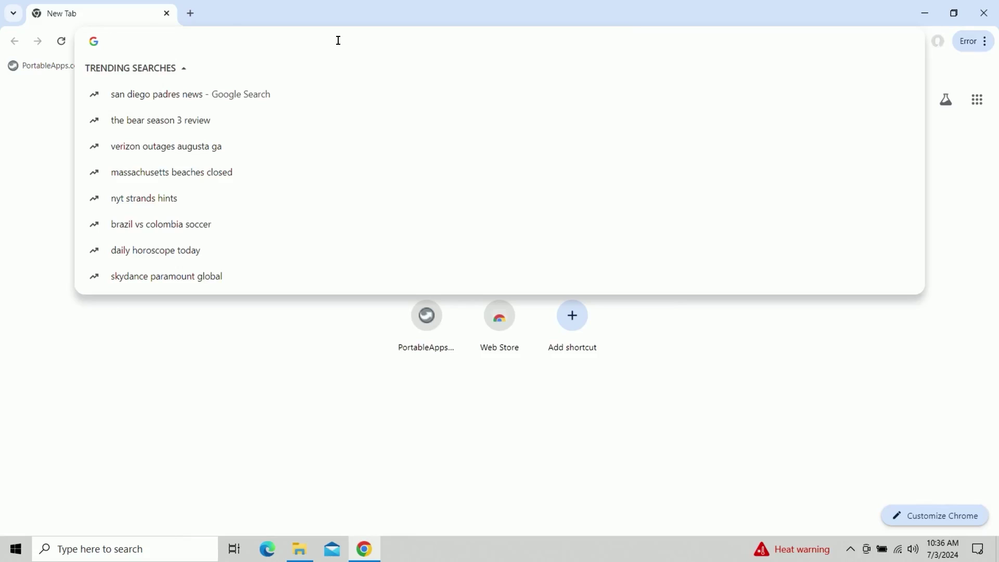
type("minecraft")
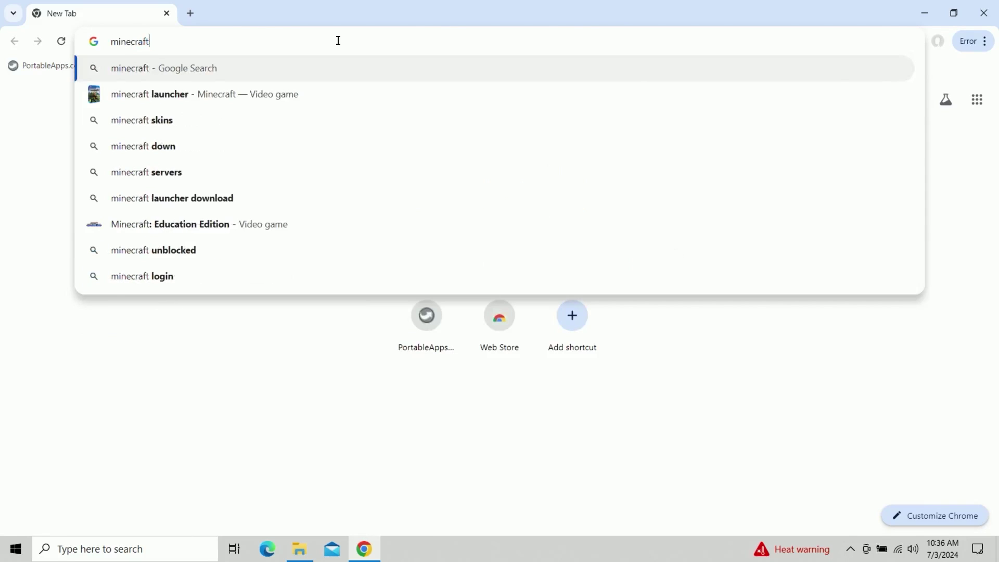
type(" download")
key("Return")
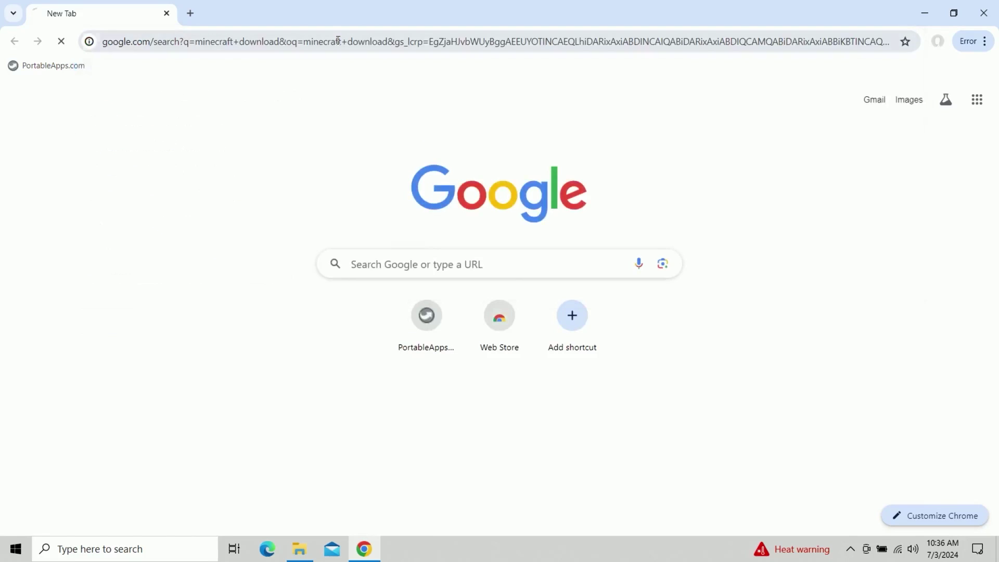
left_click(237, 200)
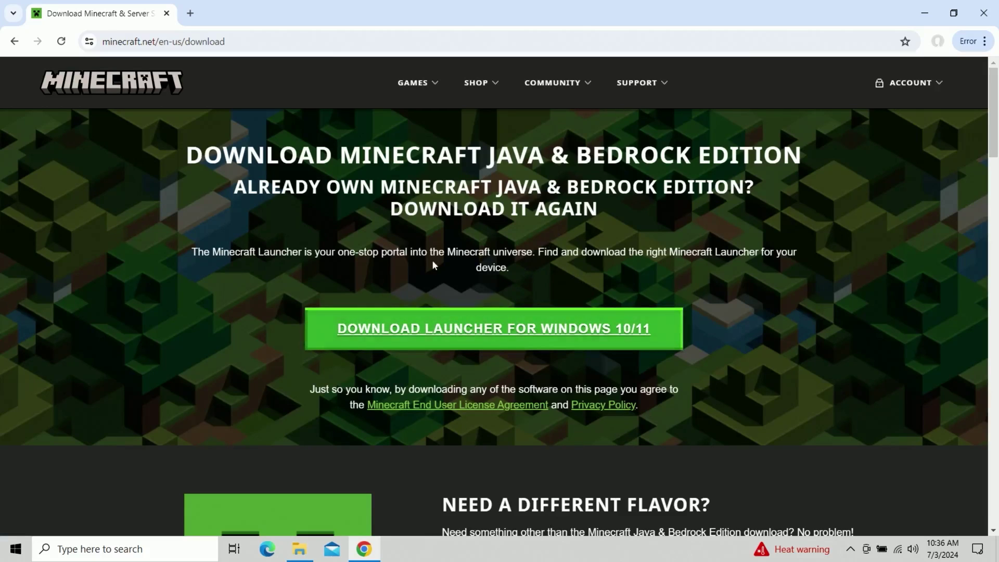
Step: Download the Windows Legacy Launcher installer and show MinecraftInstaller.msi in the Downloads folder
scroll(433, 262, "down", 1)
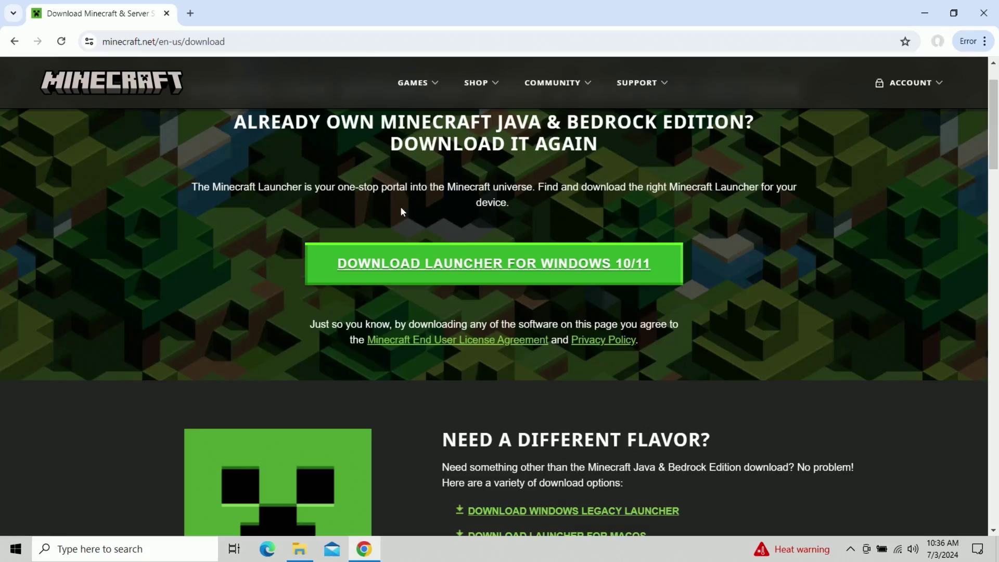
scroll(401, 210, "down", 1)
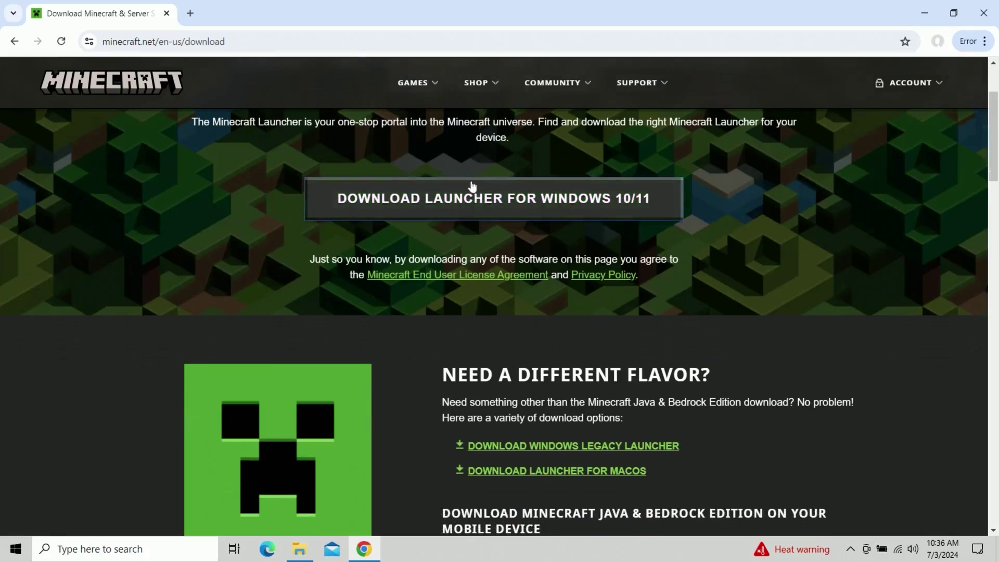
scroll(337, 198, "down", 3)
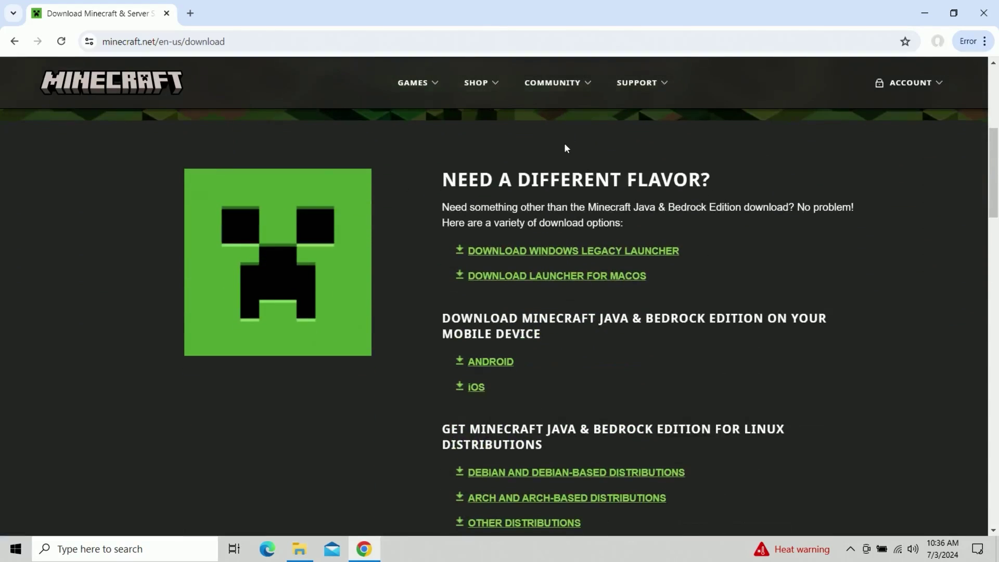
left_click(572, 252)
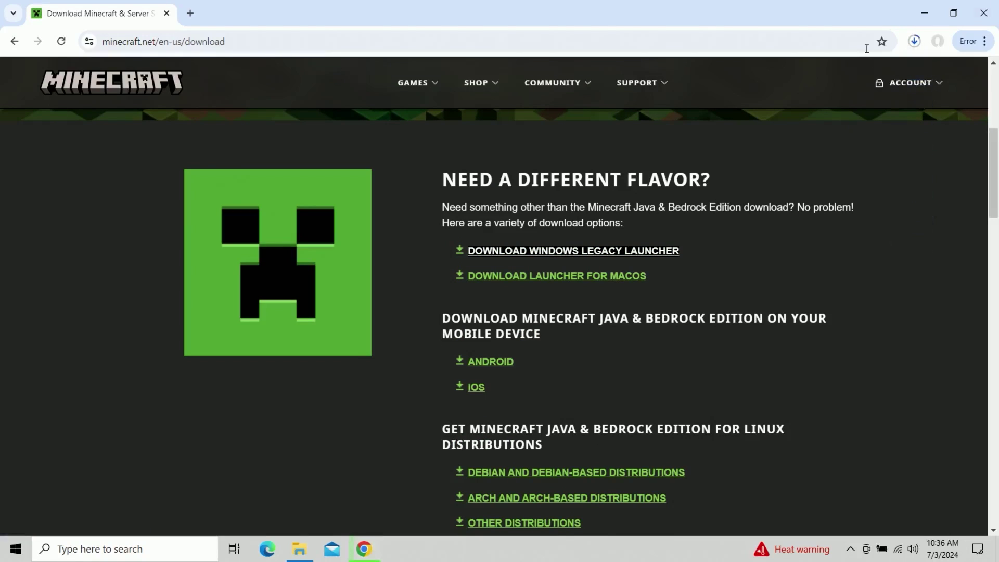
left_click(914, 43)
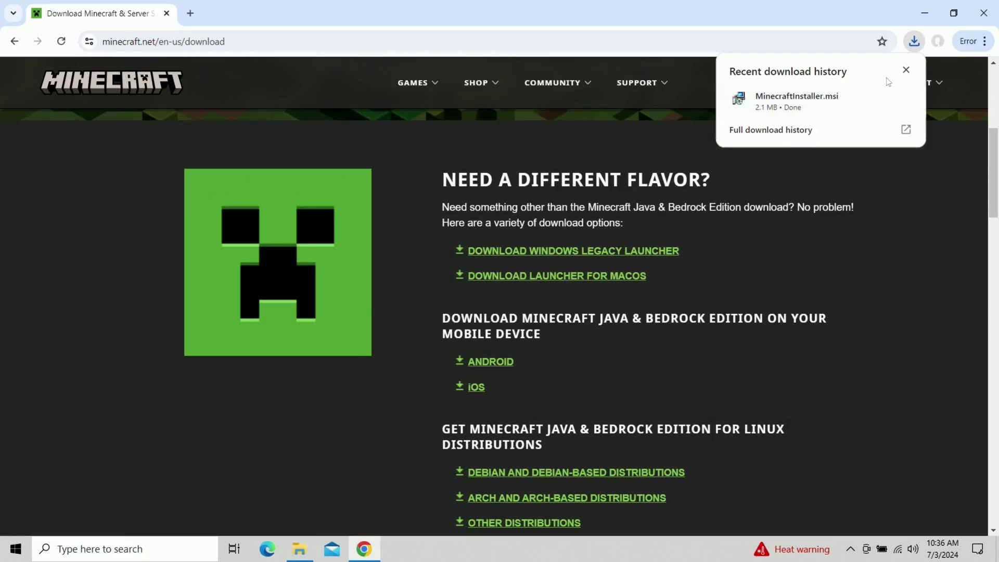
left_click(884, 98)
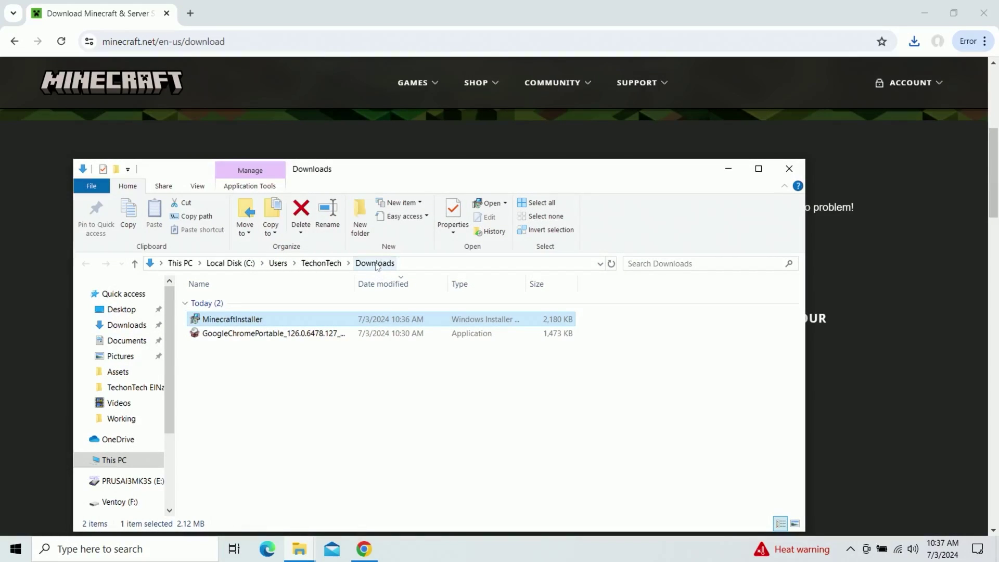
Step: Run MinecraftInstaller from Downloads to open the Minecraft Launcher Setup wizard
left_click(270, 403)
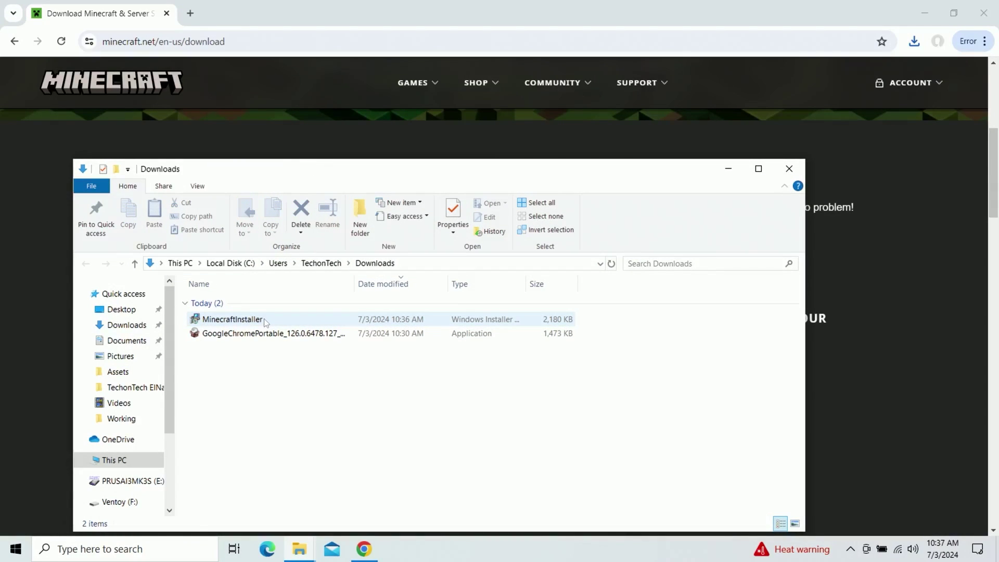
double_click(264, 319)
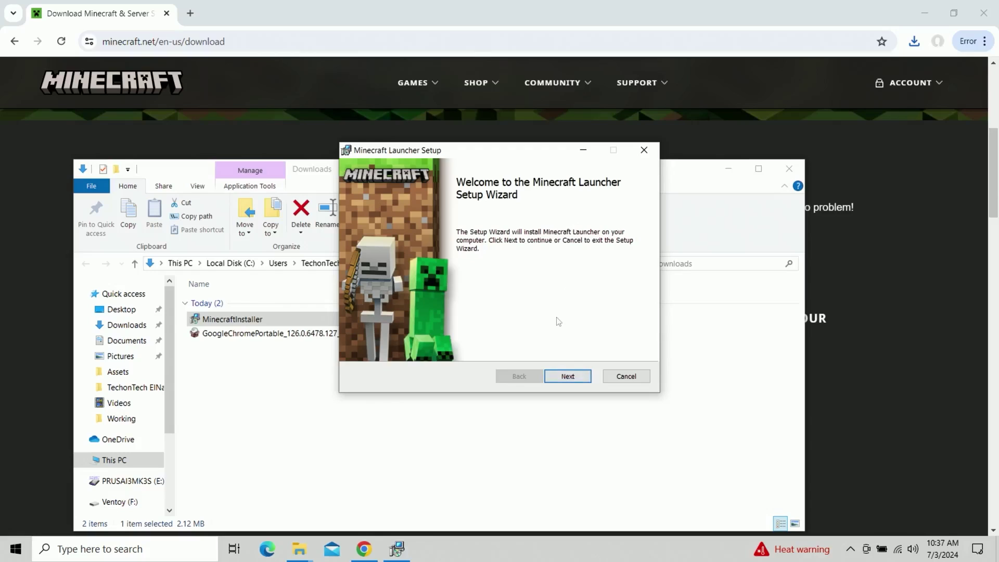
Step: Install the Minecraft Launcher to the default folder, allowing the installer to make changes
left_click(564, 378)
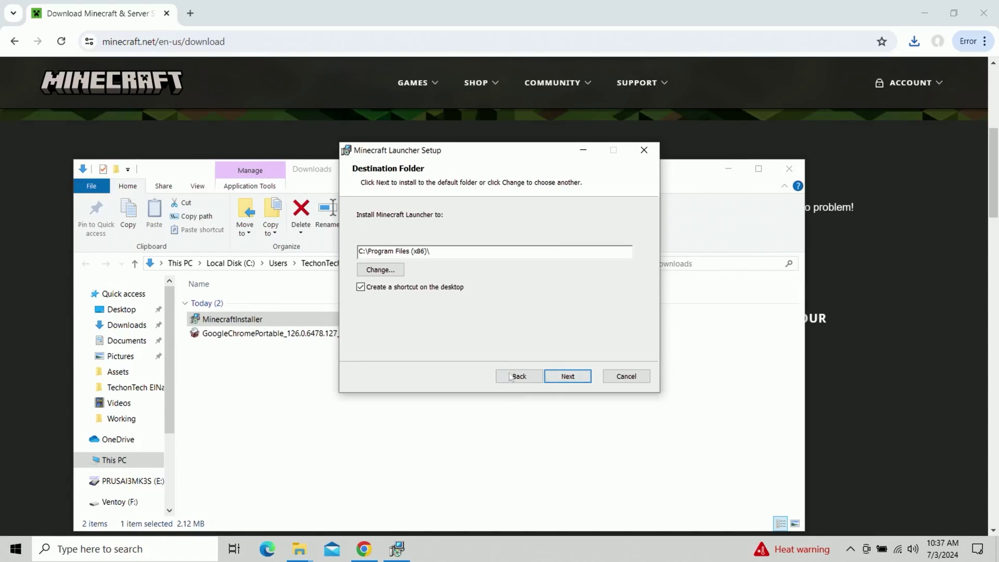
left_click(566, 378)
left_click(547, 376)
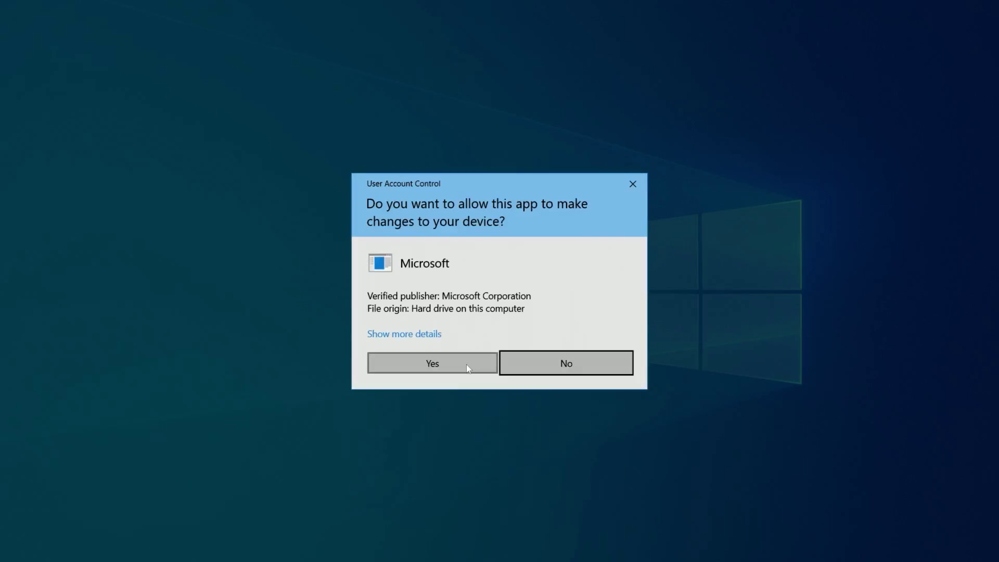
left_click(467, 363)
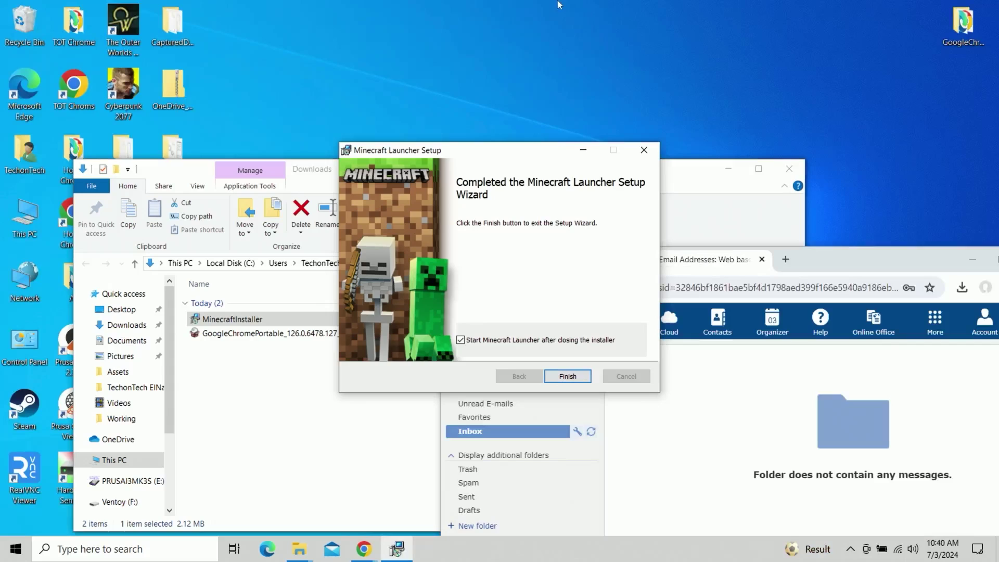
Step: Keep 'Start Minecraft Launcher after closing the installer' checked and finish setup
left_click(592, 347)
left_click(535, 354)
left_click(539, 353)
left_click(550, 344)
left_click(568, 376)
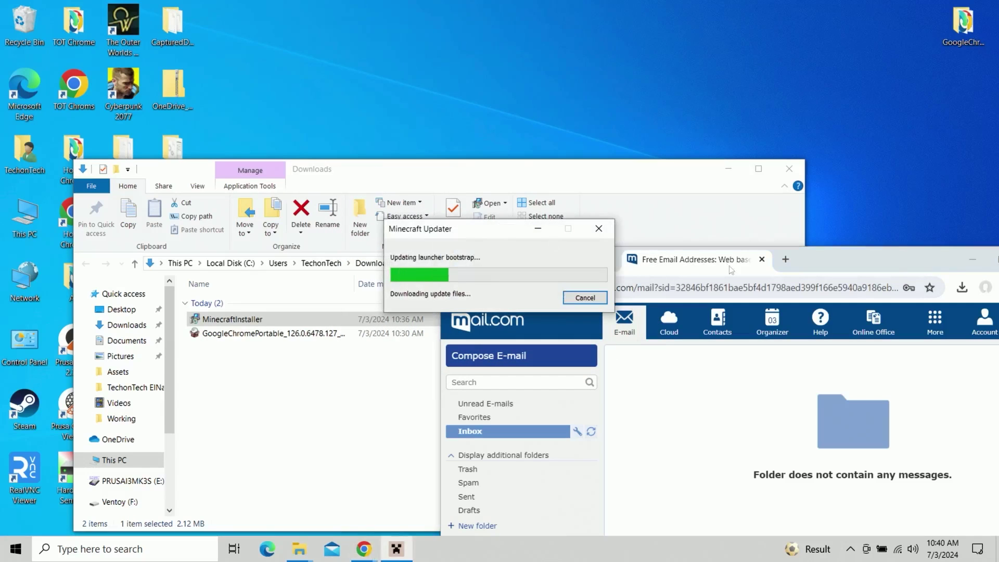
Step: Snap the browser right and the Downloads folder left while the Minecraft Updater finishes
left_click(634, 310)
key("super+Right")
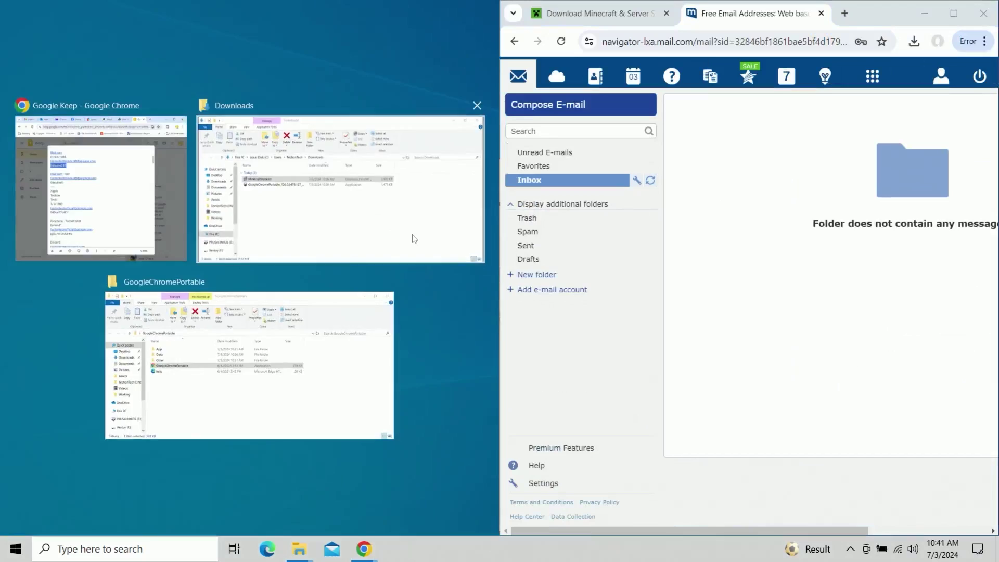
left_click(475, 185)
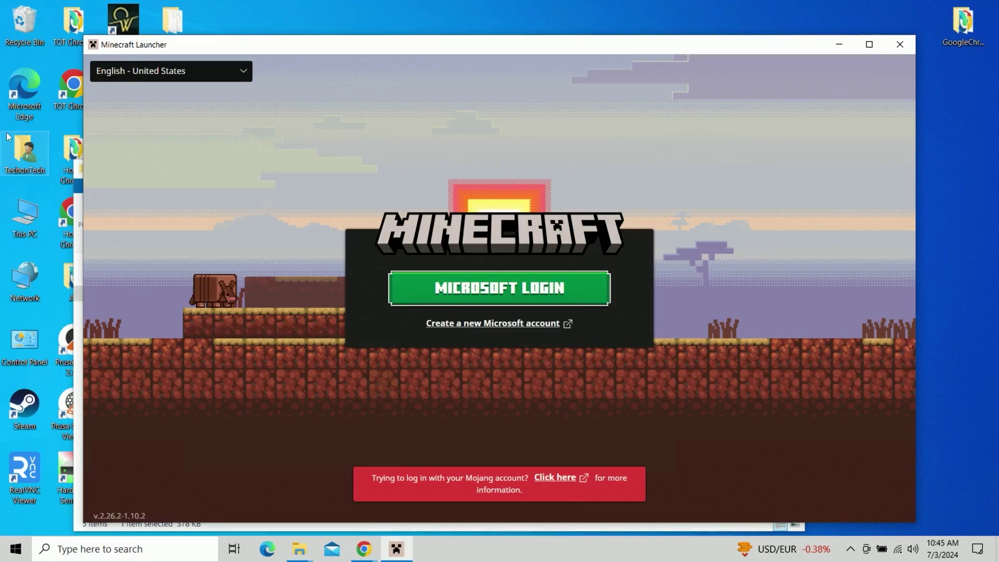
Step: Log in with the Microsoft account's e-mail and password, then return to the launcher
left_click(505, 300)
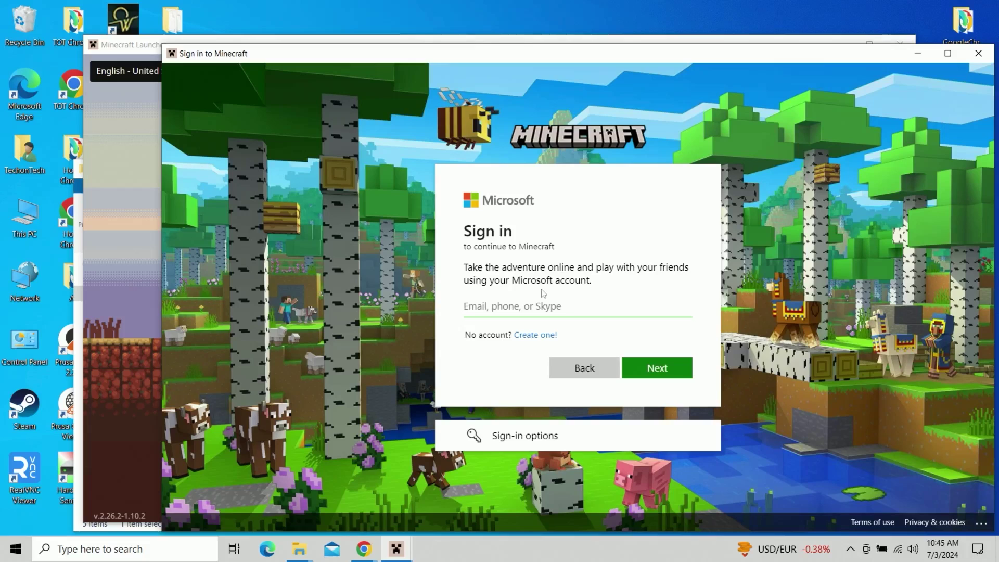
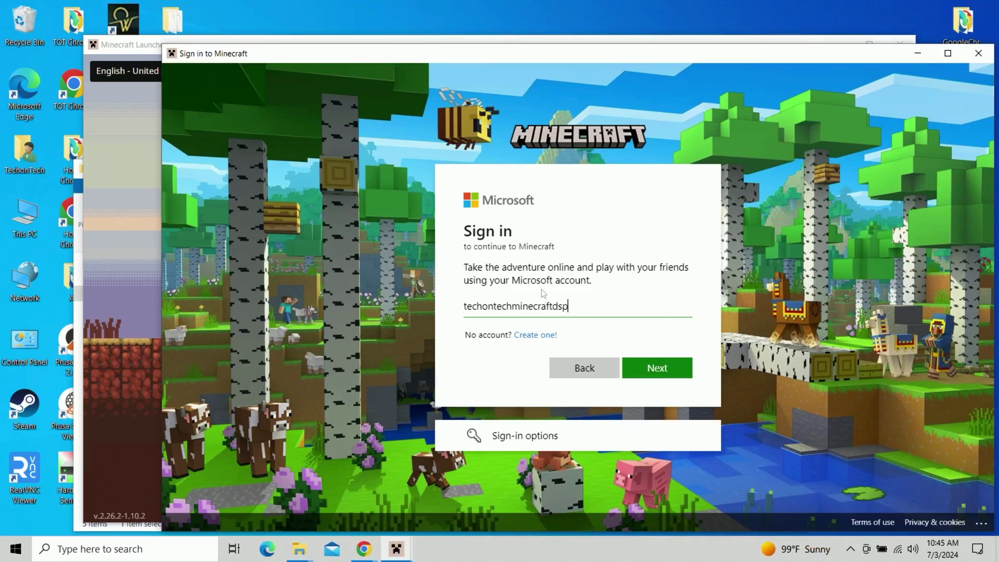
key("Return")
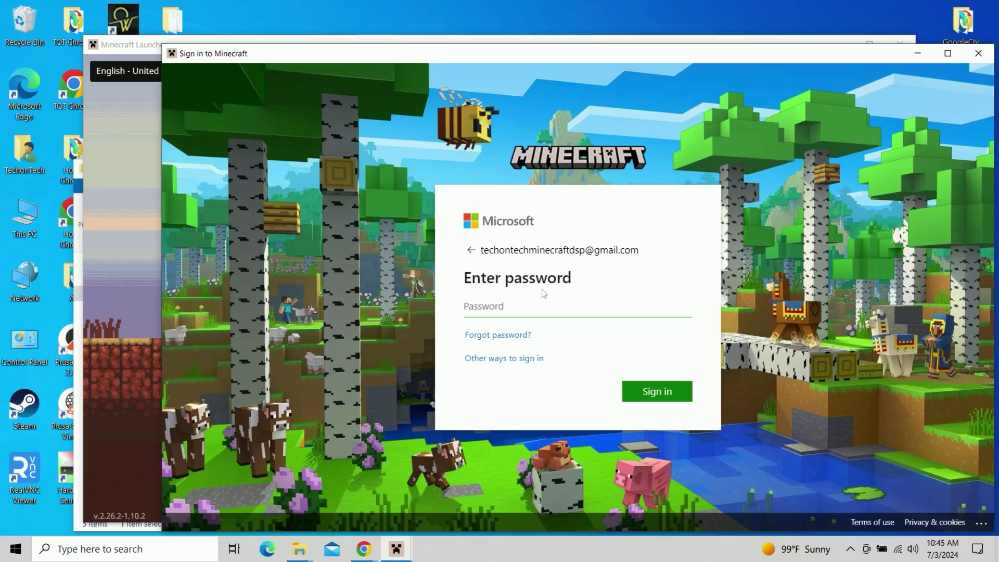
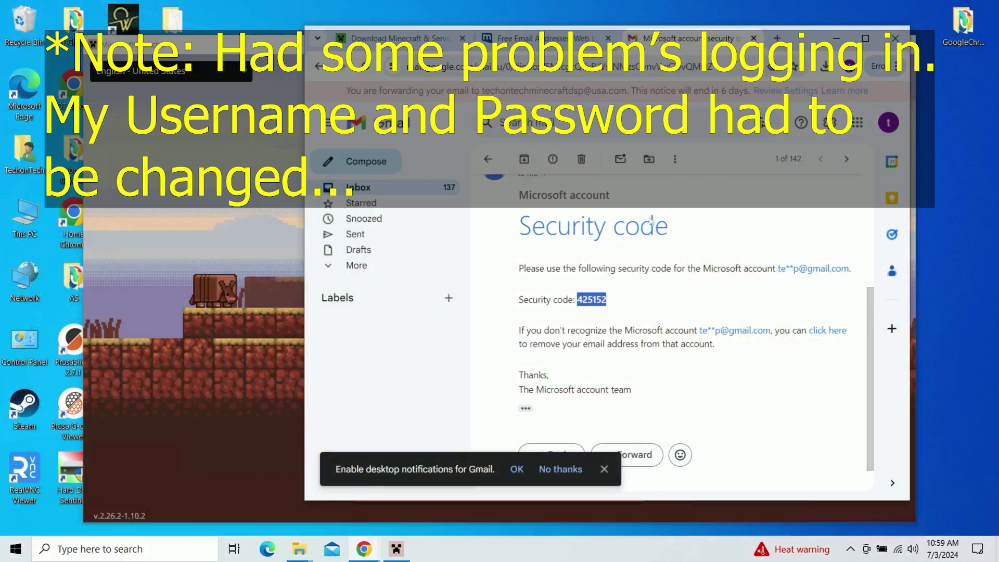
left_click(836, 38)
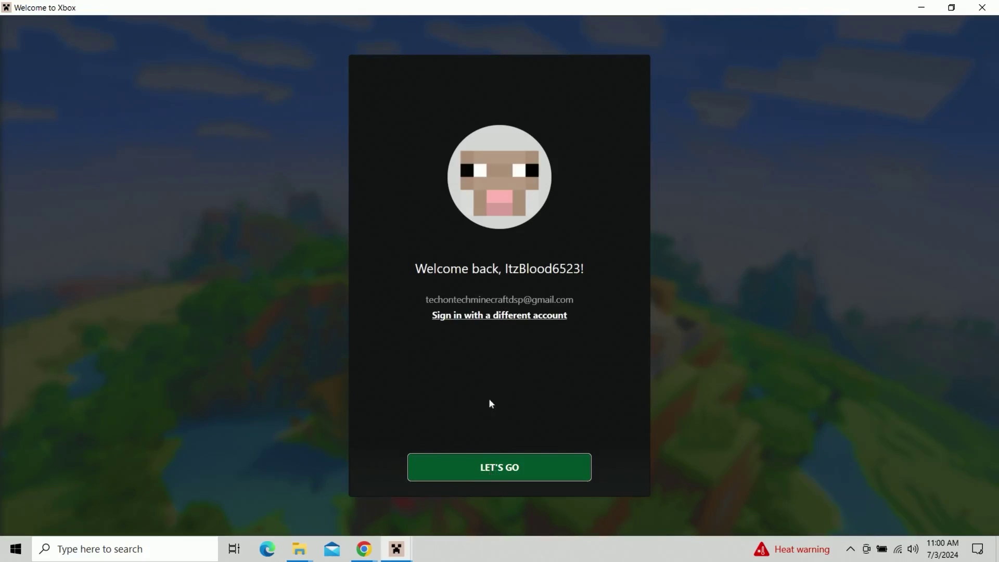
Step: Accept the Xbox welcome screen with LET'S GO and log in again to reach the launcher Home page
left_click(474, 471)
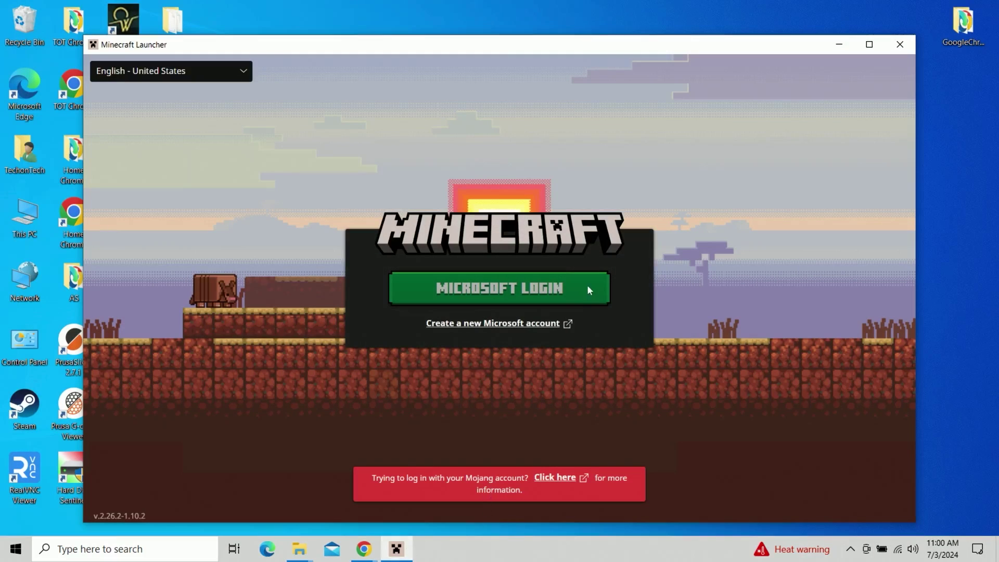
left_click(570, 294)
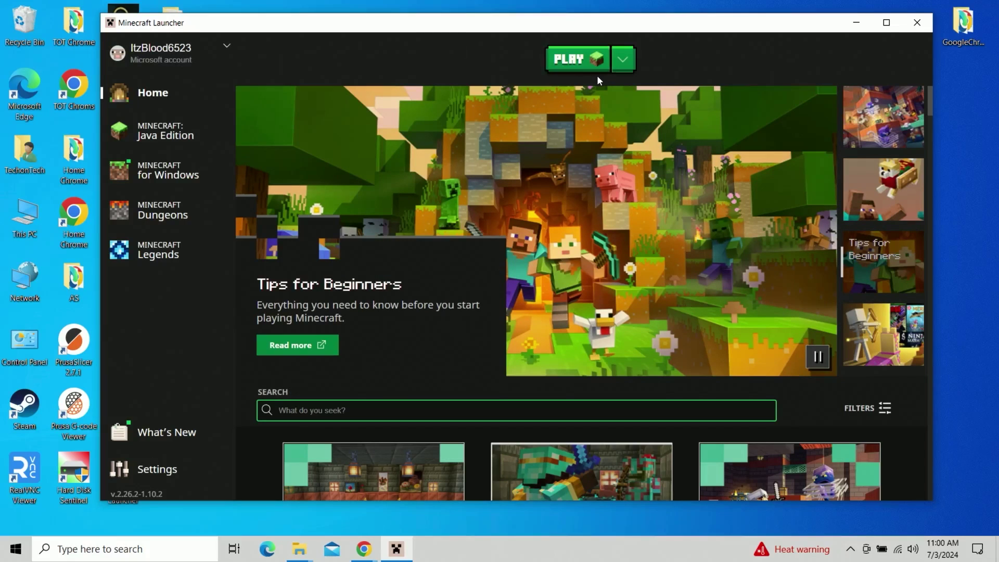
Step: Launch Java Edition, dismiss the narrator prompt, and create a default singleplayer New World full-screen
left_click(586, 63)
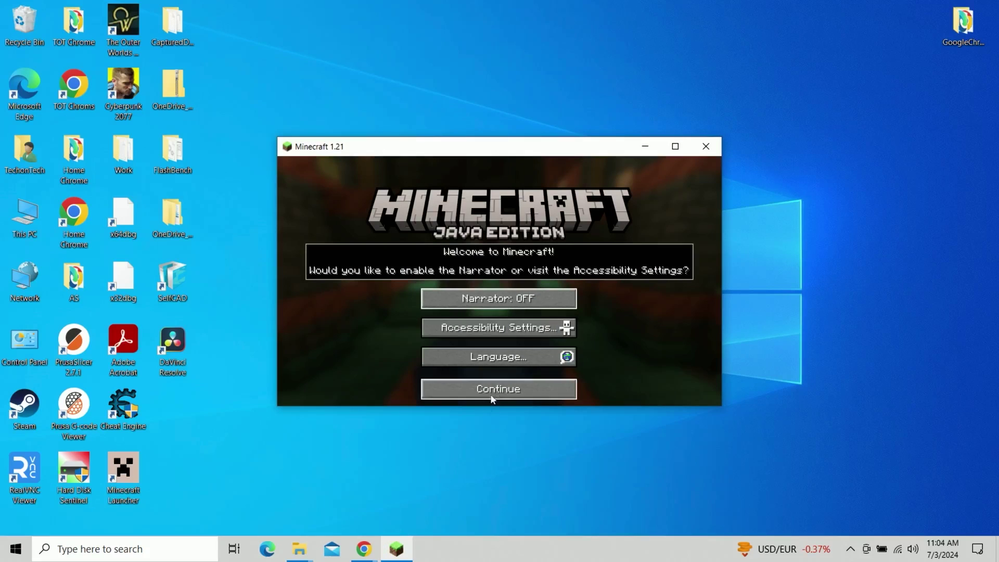
left_click(492, 398)
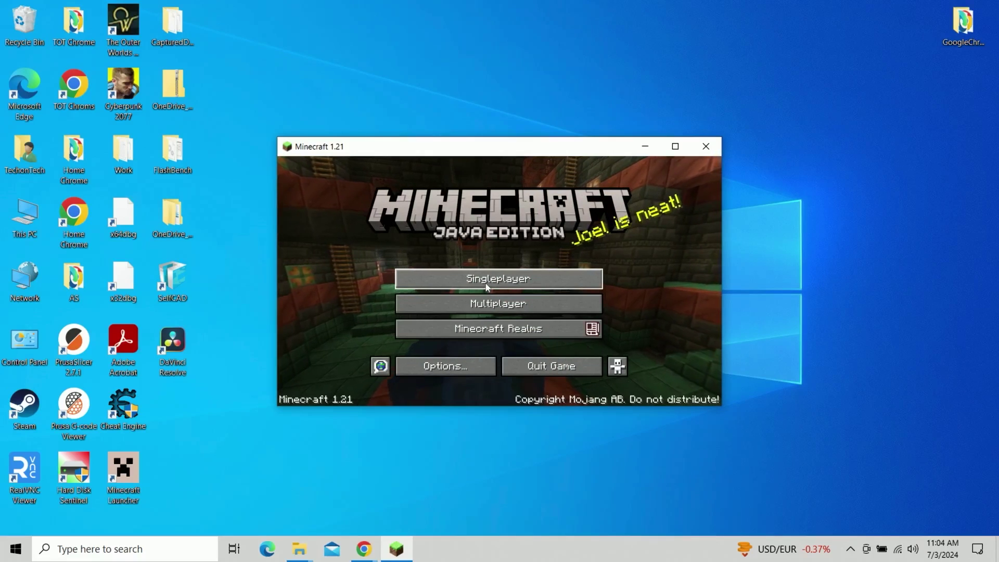
left_click(484, 284)
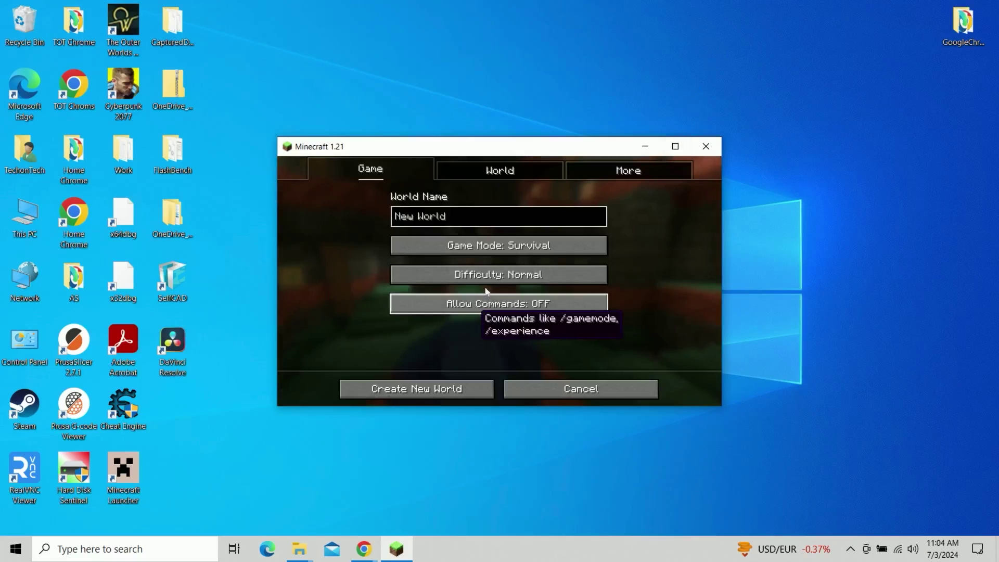
left_click(431, 399)
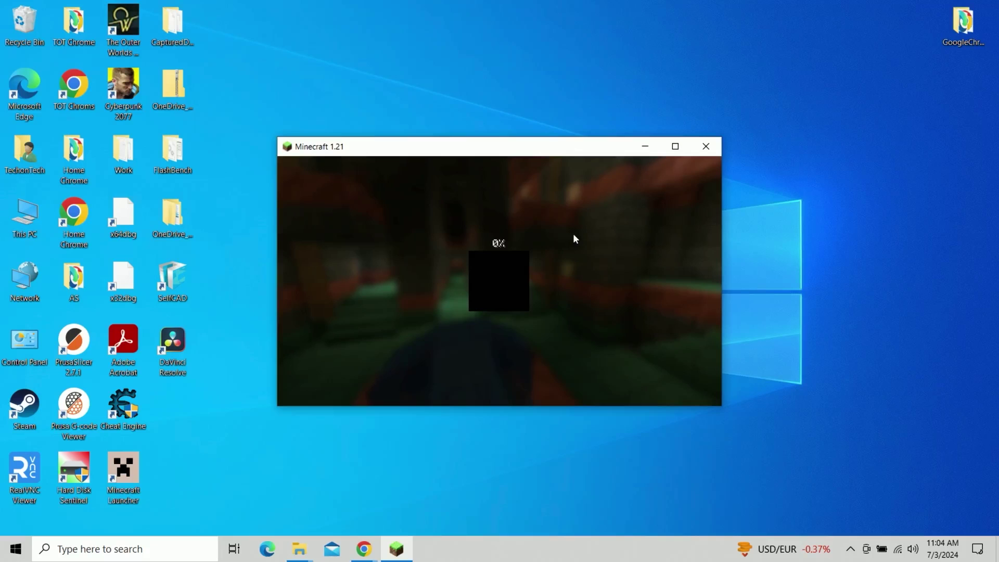
left_click(672, 146)
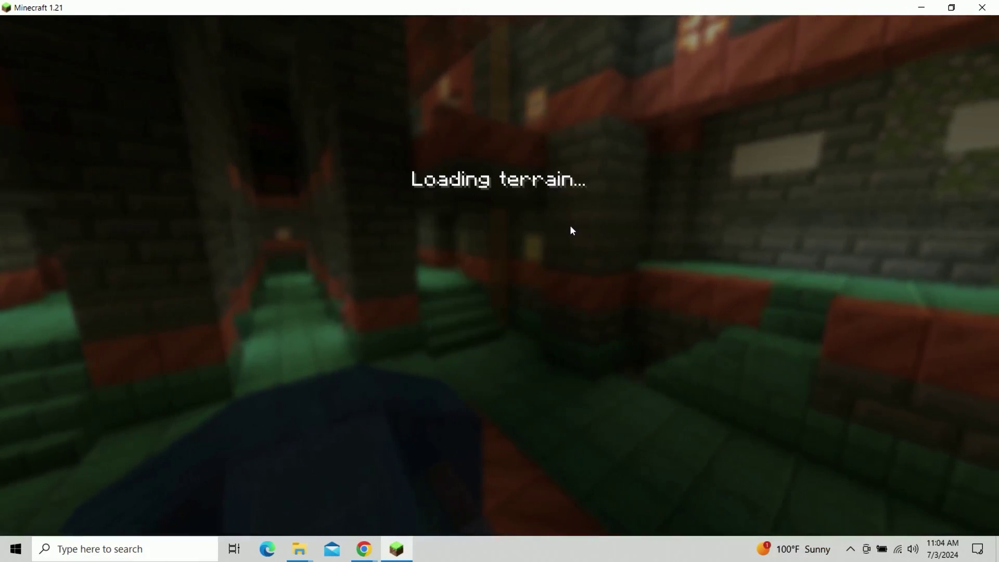
Step: Walk to a nearby tree, mine its trunk log, and step back beside the stump
key("w")
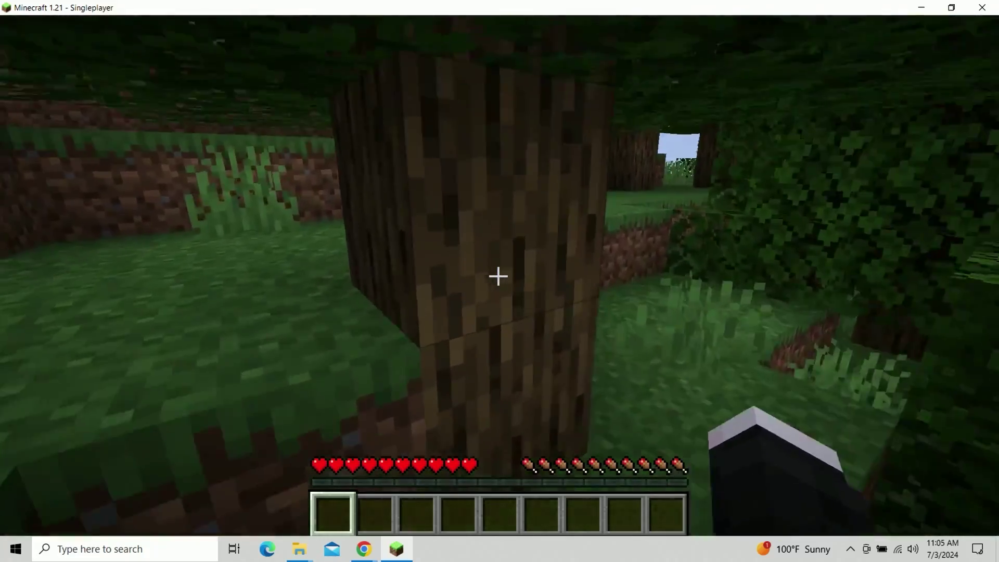
key("w")
left_click_drag(499, 276, 499, 276)
key("s")
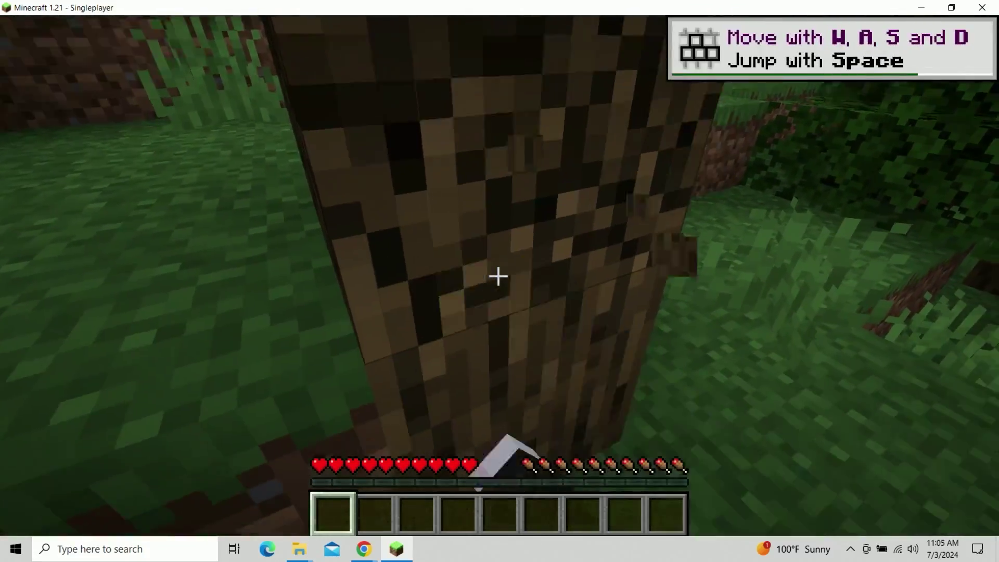
key("s")
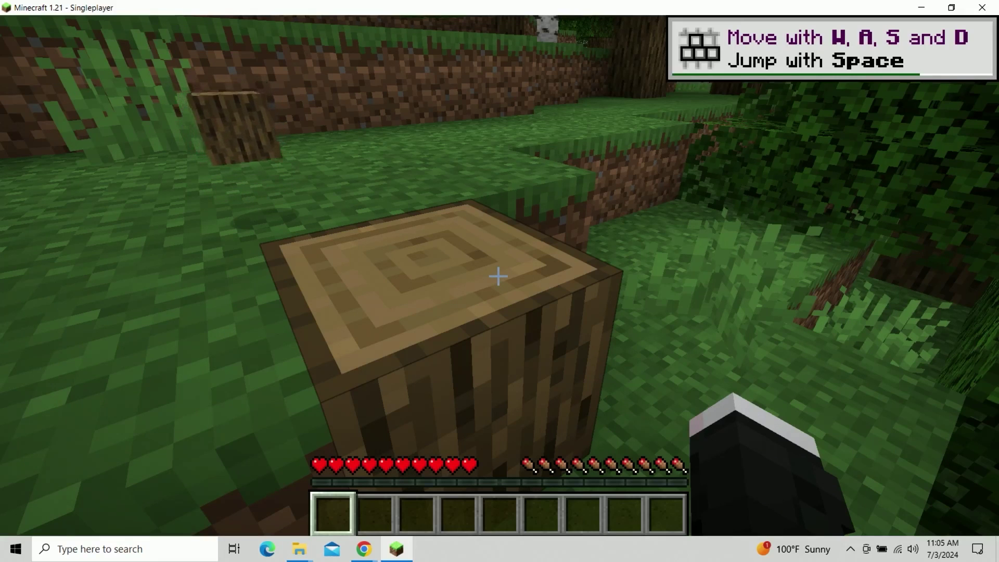
key("w")
key("w")
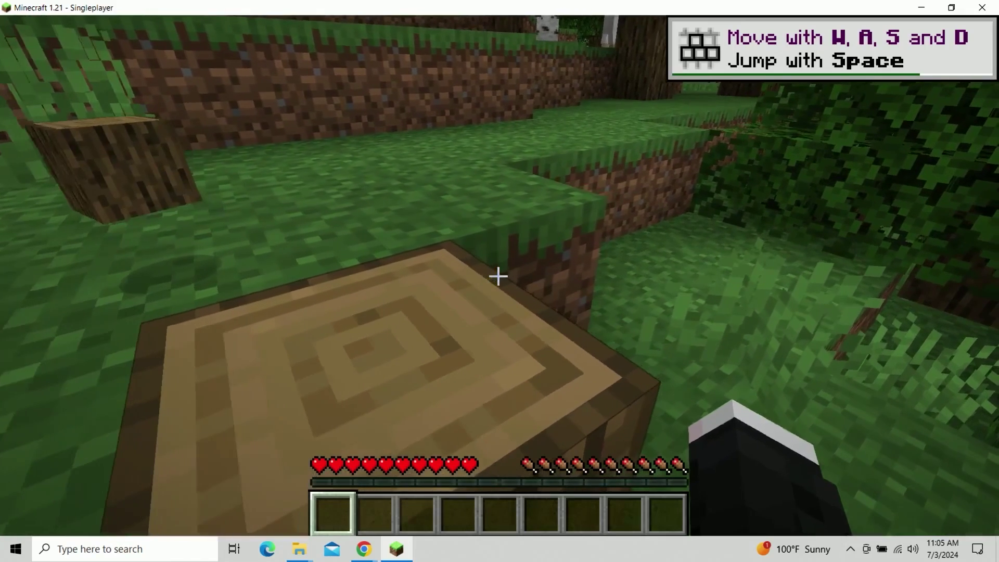